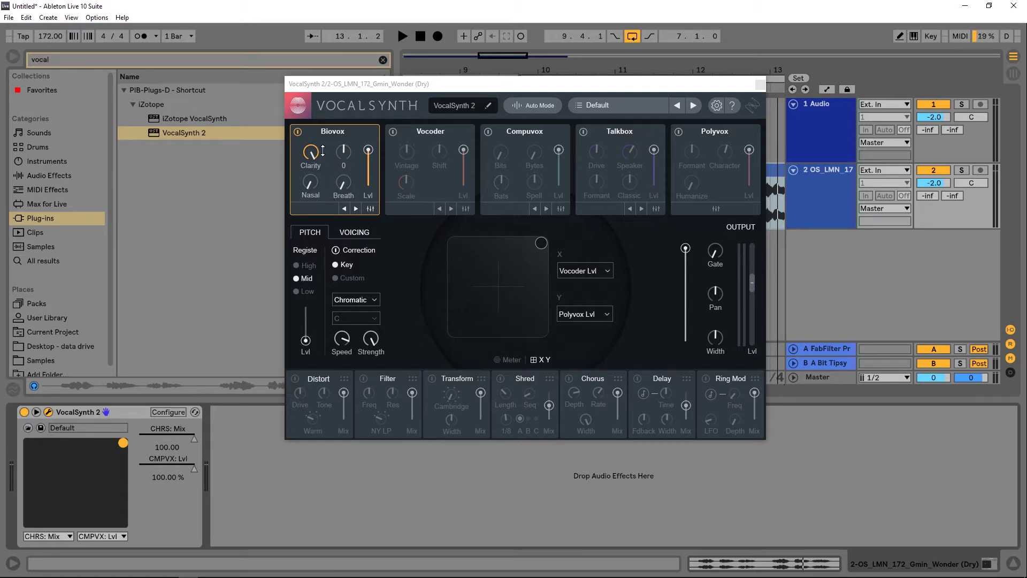
Toggle the Biovox module off and back on so it stays the only active module
click(298, 133)
click(298, 132)
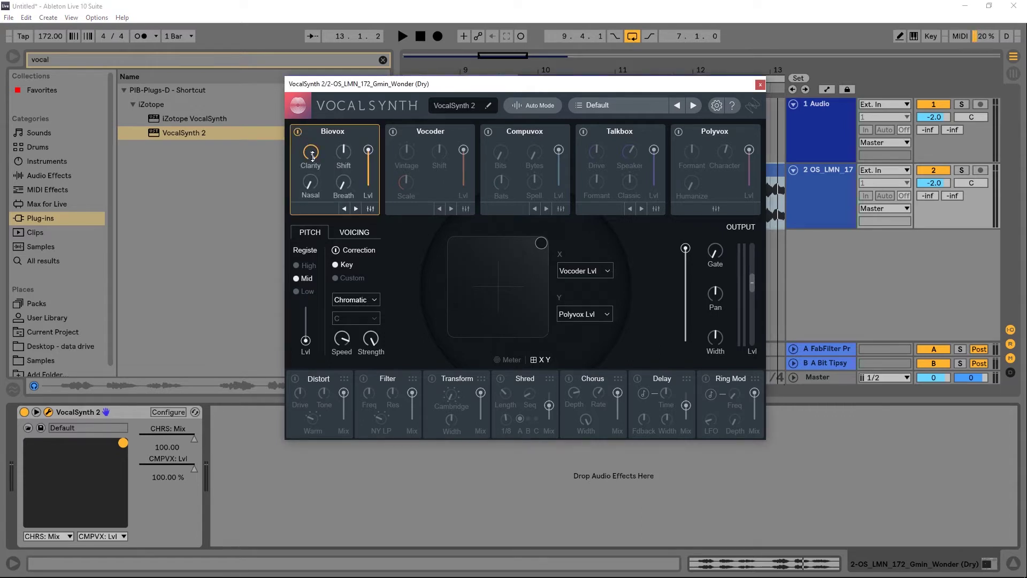
Drop the Output slider to minimum, audition the vocal, then return Output to full
mouse_move(313, 155)
drag(685, 247, 673, 321)
key(space)
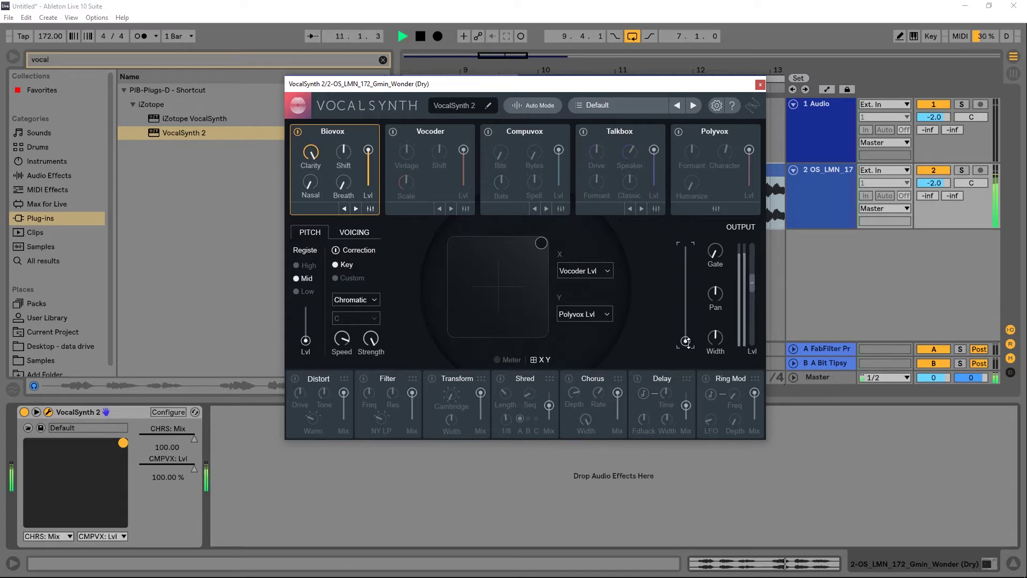
key(space)
drag(687, 341, 685, 247)
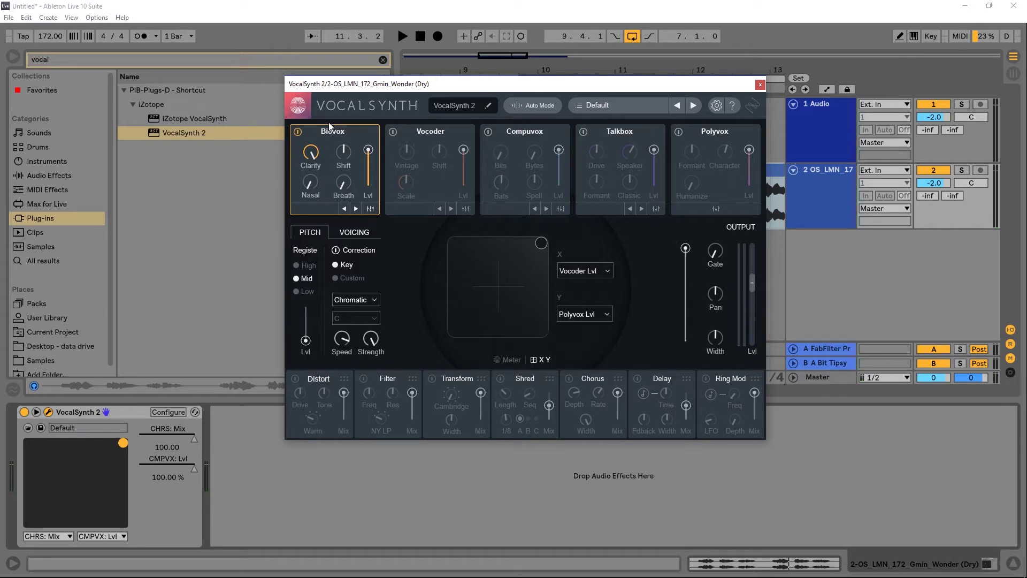
Switch the centre display from the XY pad to the Meter view during playback
mouse_move(313, 161)
mouse_move(368, 146)
key(space)
click(503, 359)
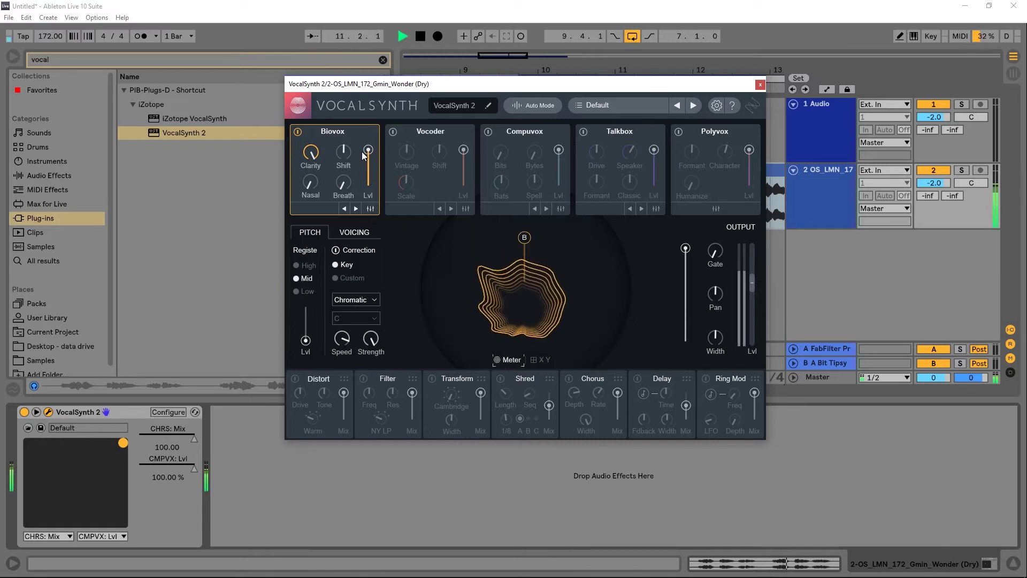
key(space)
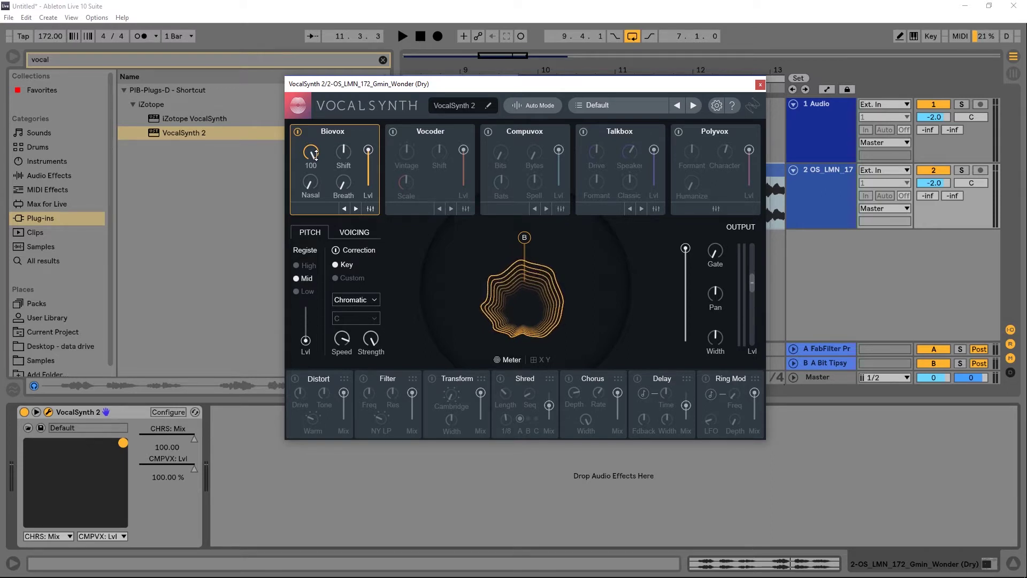
key(space)
mouse_move(315, 155)
mouse_down()
mouse_move(304, 278)
mouse_move(321, 138)
mouse_up()
key(space)
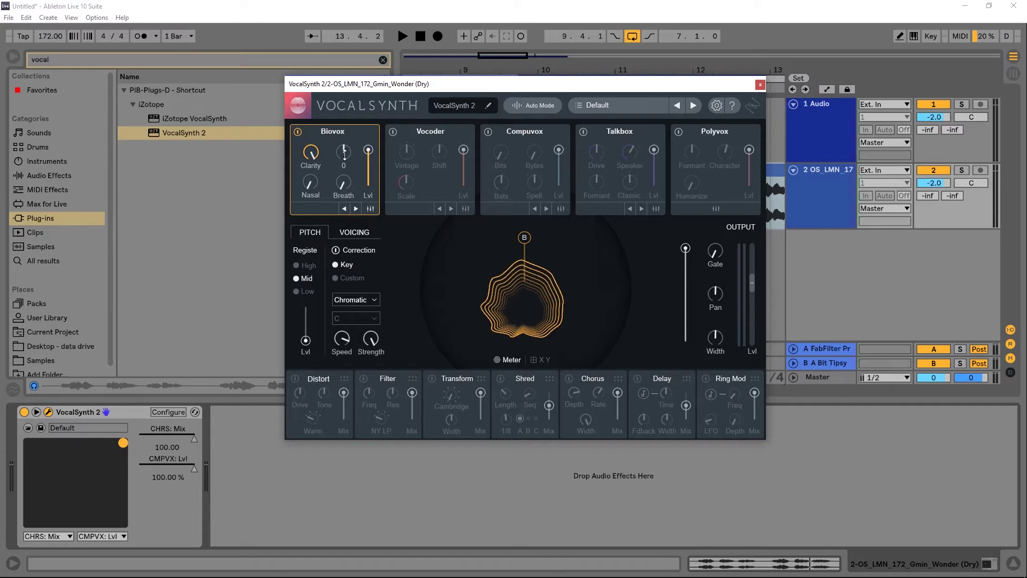
Turn Biovox Shift fully down to -100 while the vocal plays
key(space)
drag(345, 155, 346, 225)
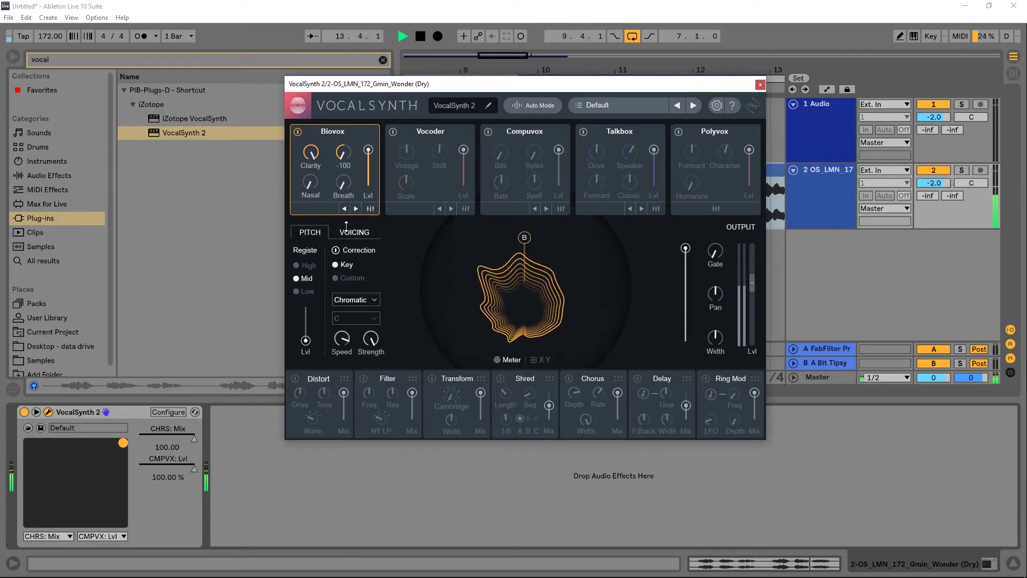
key(space)
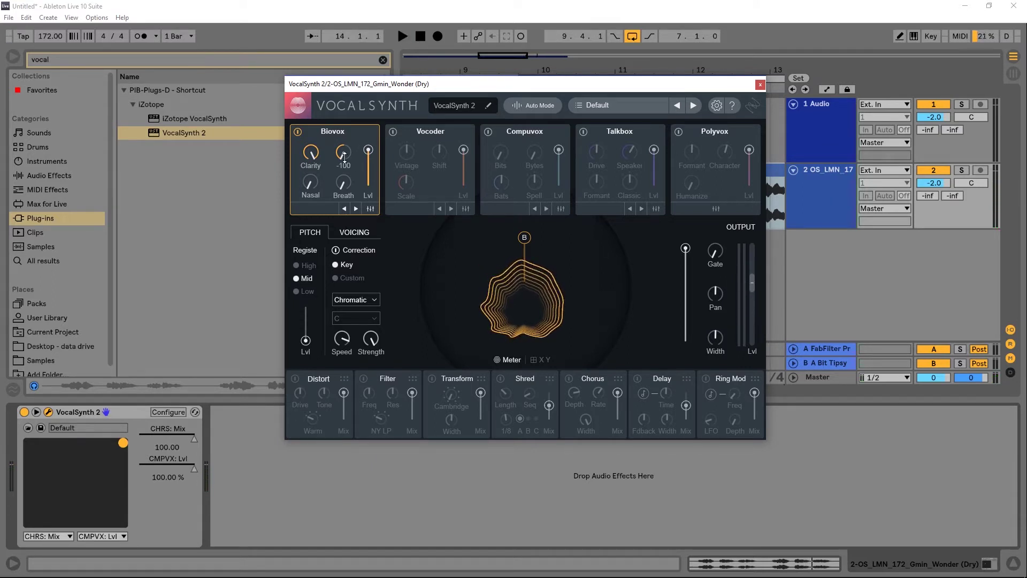
Reset Biovox Shift to 0, then audition Nasal at 82 and reset it to 0
double_click(344, 157)
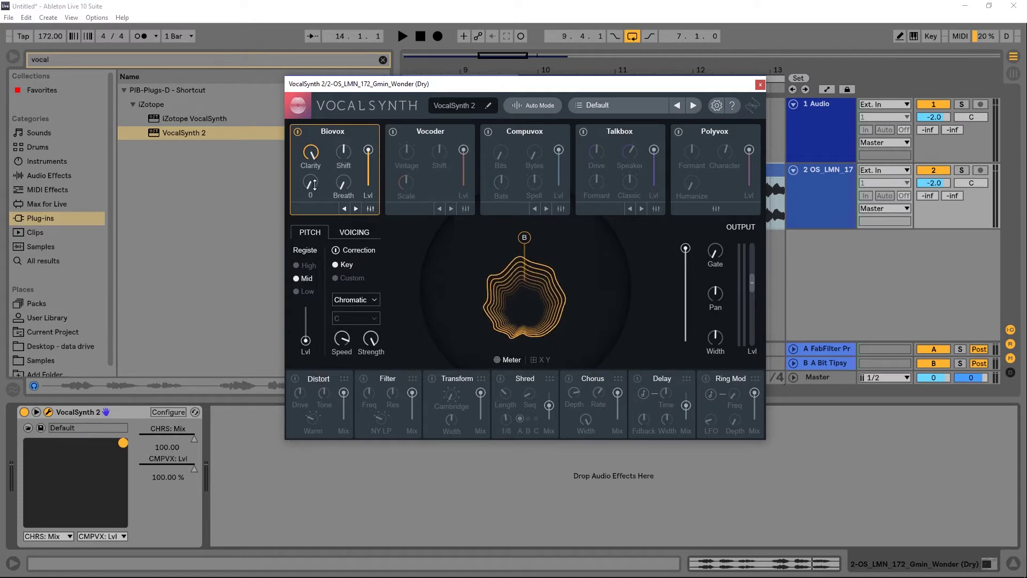
key(space)
drag(314, 184, 318, 181)
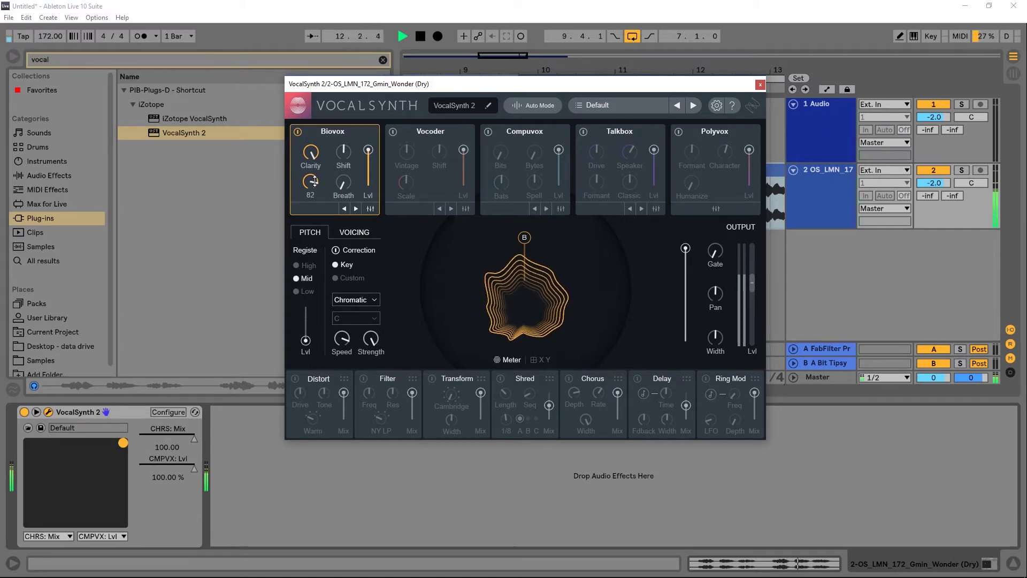
double_click(311, 181)
key(space)
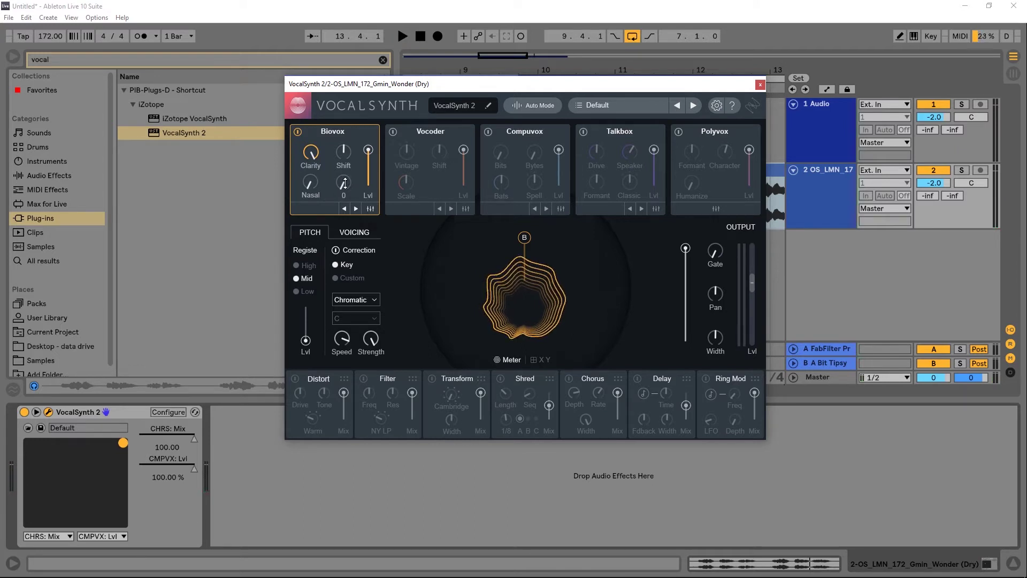
Audition Biovox Breath at about 96, then lower it to 31 and 22
key(space)
drag(344, 183, 353, 53)
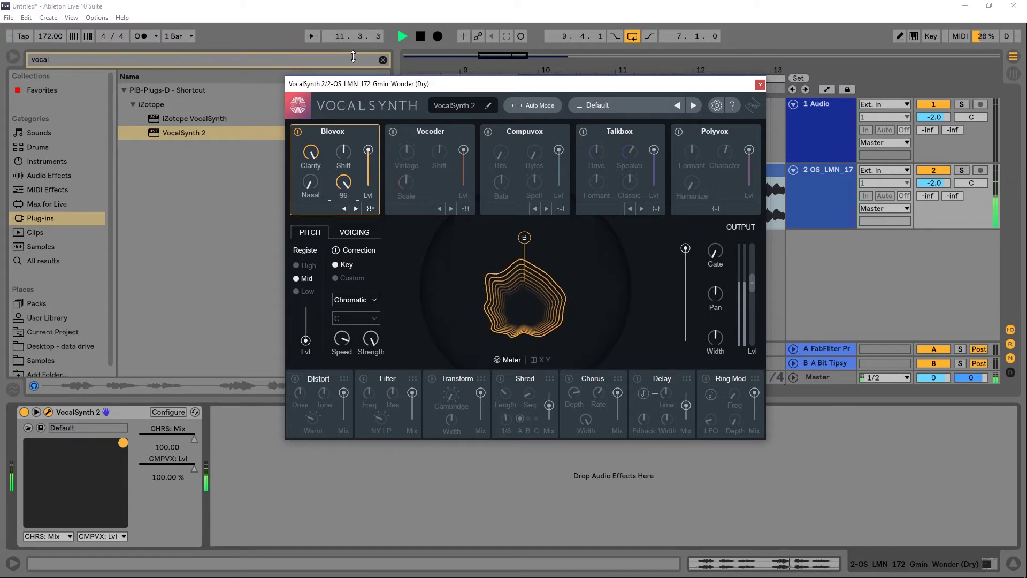
drag(338, 185, 353, 270)
drag(345, 183, 324, 193)
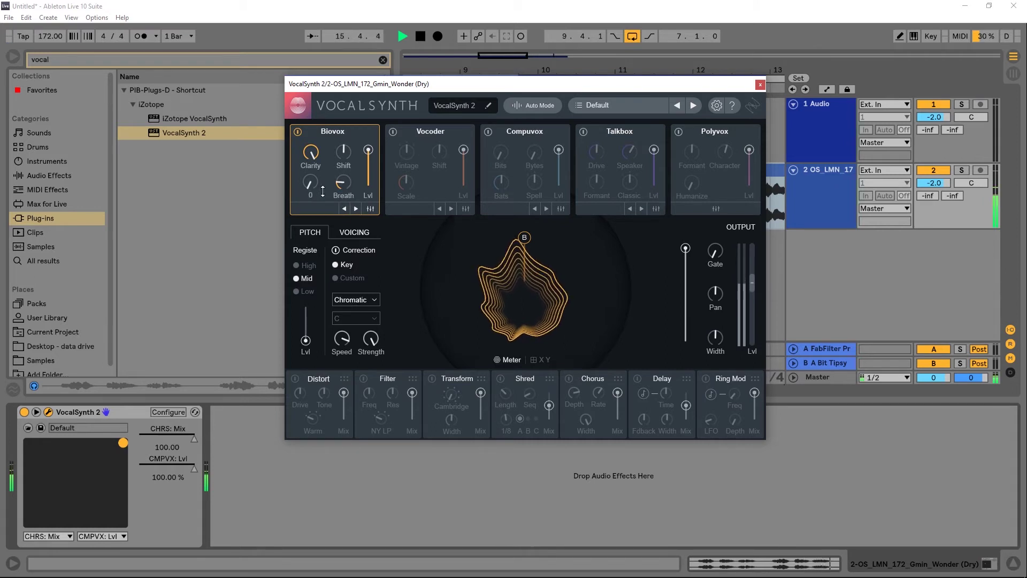
key(space)
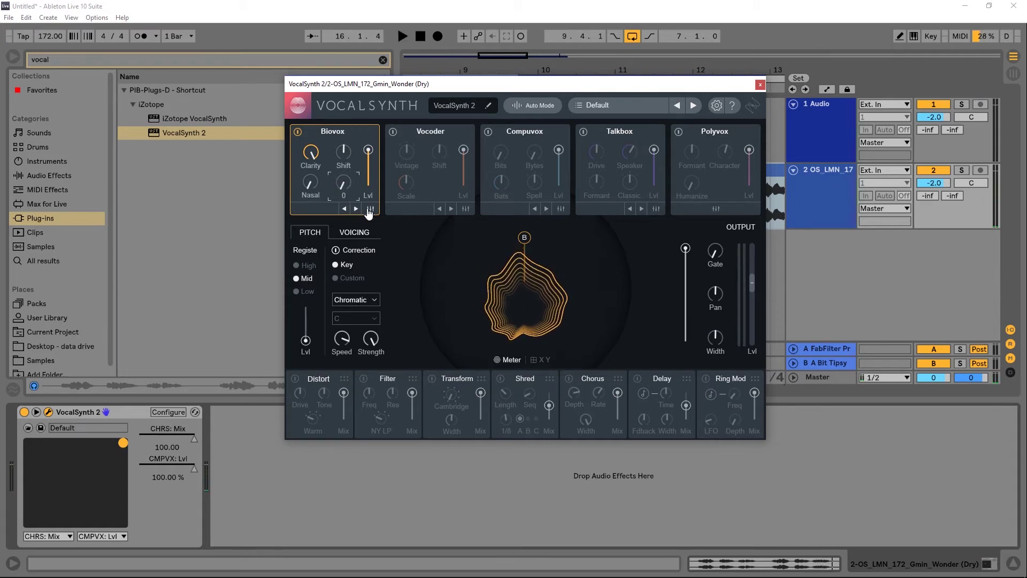
Open the Biovox advanced panel and move the vowel puck up to the I vowel
click(371, 208)
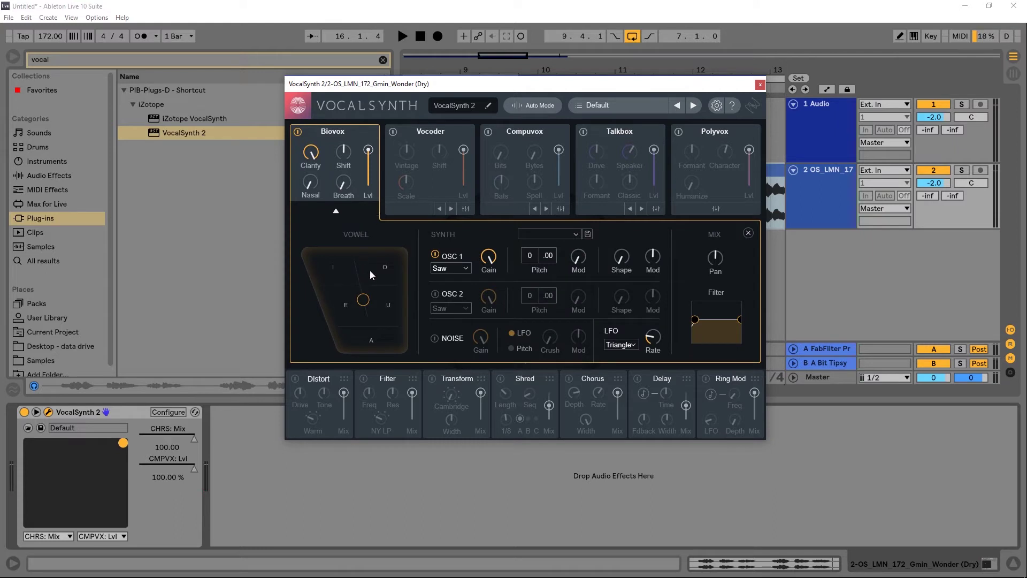
key(space)
drag(377, 301, 332, 271)
key(space)
key(space)
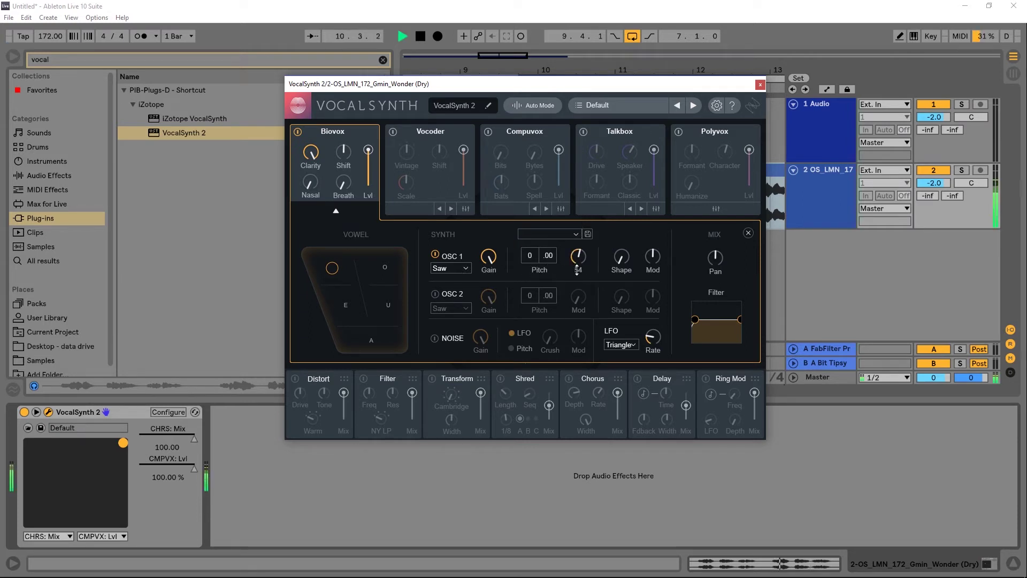
Zero OSC 1 Mod, then raise it to 51
drag(578, 267, 623, 303)
key(space)
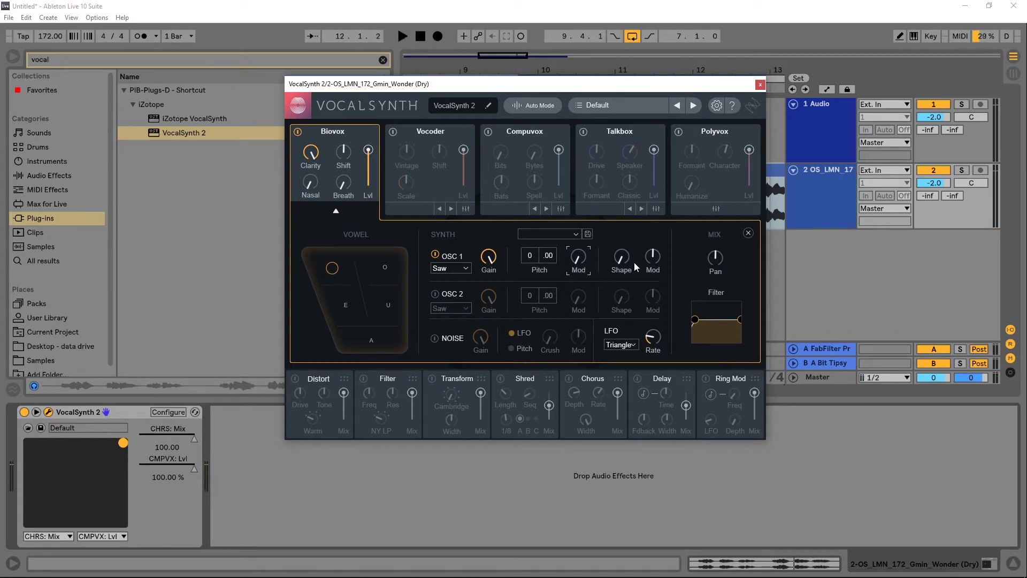
Set the LFO shape to Square, OSC 1 Shape to 78, and shape modulation to 0
key(space)
drag(578, 257, 650, 366)
click(635, 348)
click(620, 356)
drag(619, 259, 650, 294)
key(space)
key(space)
key(space)
key(space)
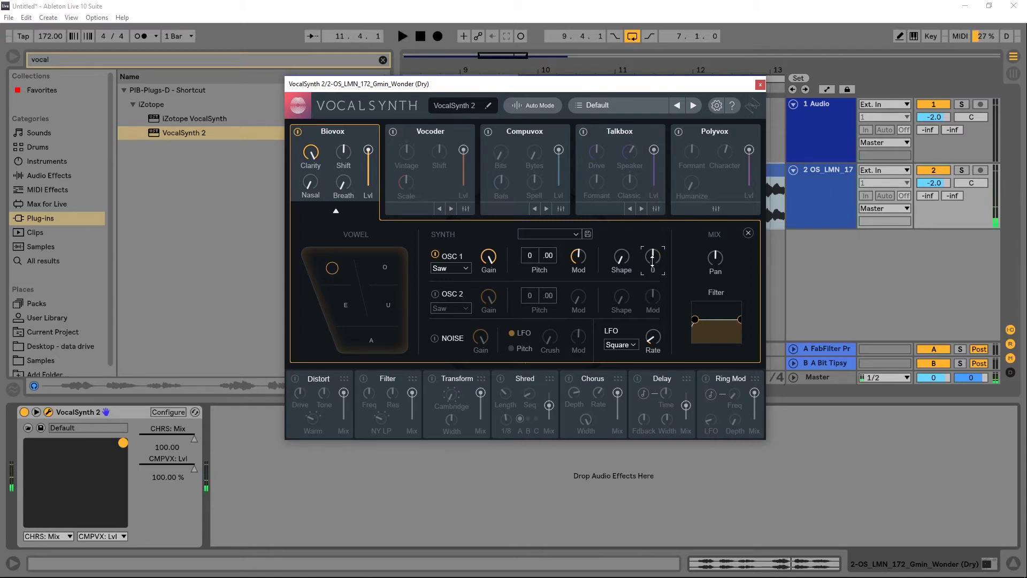
drag(653, 260, 648, 328)
Enable OSC 2, centre the vowel point, and tune OSC 2 down to −12
click(435, 294)
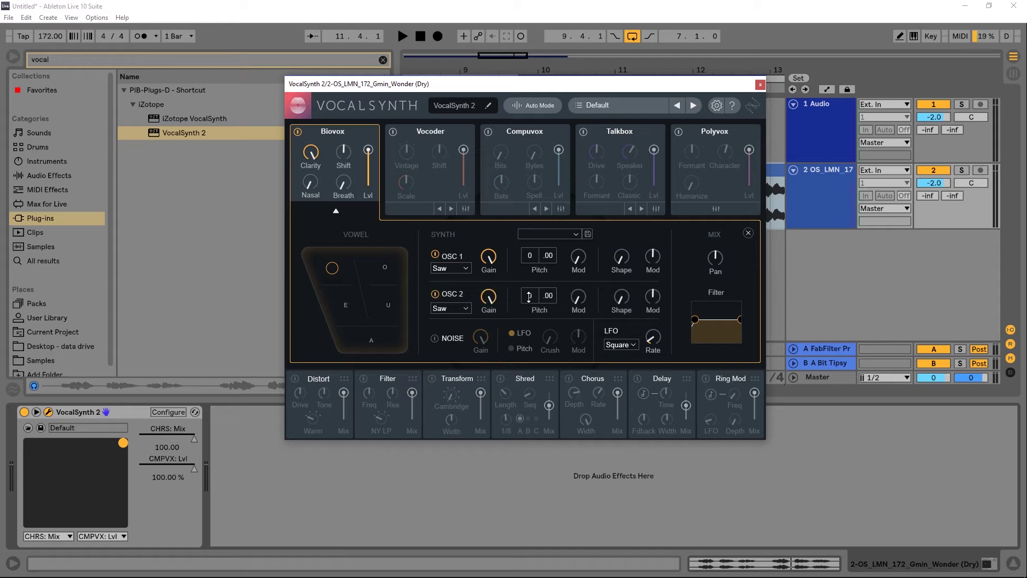
key(space)
key(space)
click(334, 269)
drag(530, 298, 530, 303)
drag(530, 346, 531, 303)
key(space)
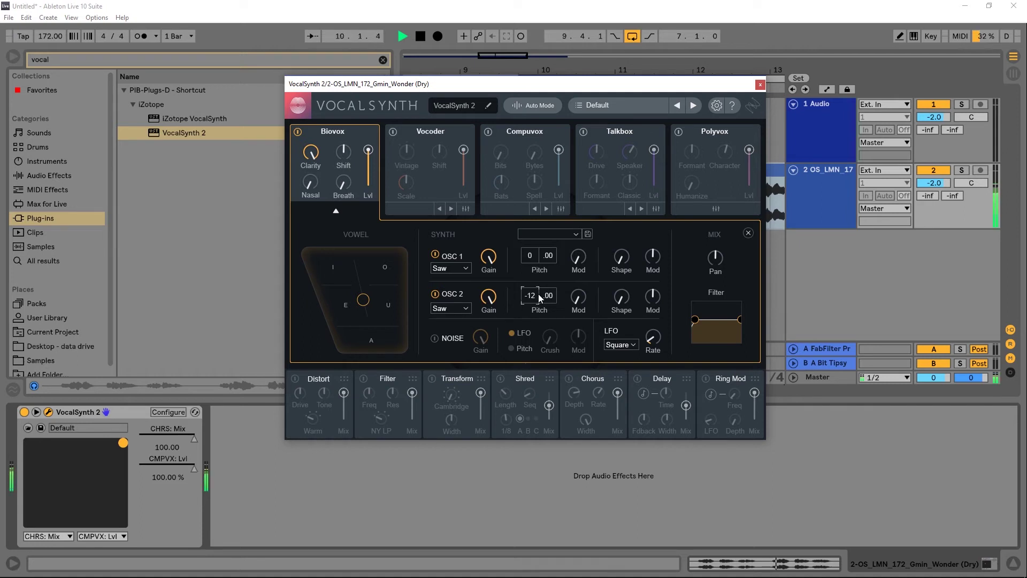
Try modulation on OSC 2, reset its Mod to 0, and lower its Shape slightly
drag(577, 296, 627, 208)
double_click(579, 297)
drag(621, 297, 621, 302)
key(space)
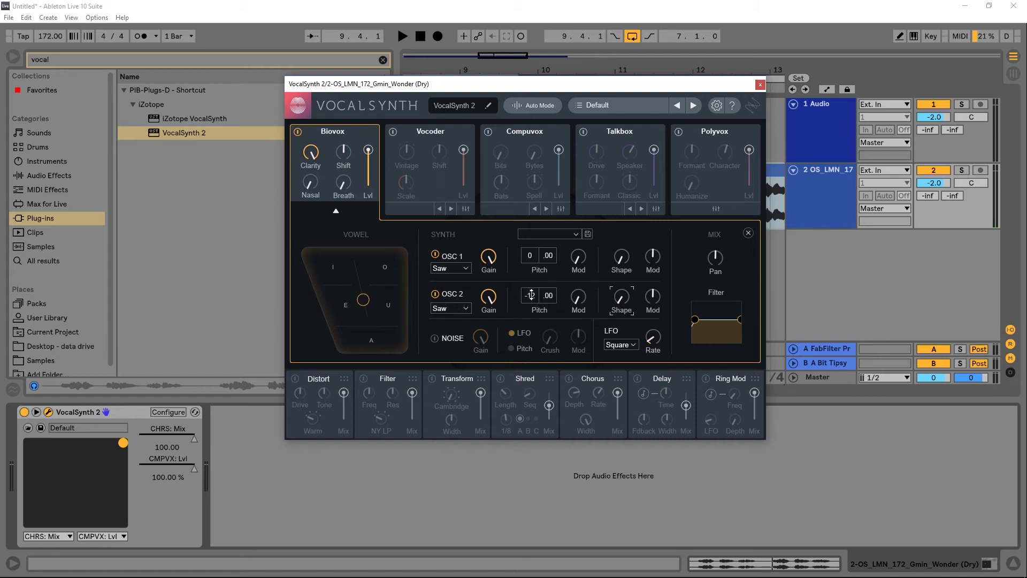
Tune OSC 1 up to +12 and lower the Biovox level
drag(532, 256, 533, 201)
drag(369, 151, 369, 168)
key(space)
Return the Biovox level to 100 and collapse the synth panel
drag(370, 169, 368, 141)
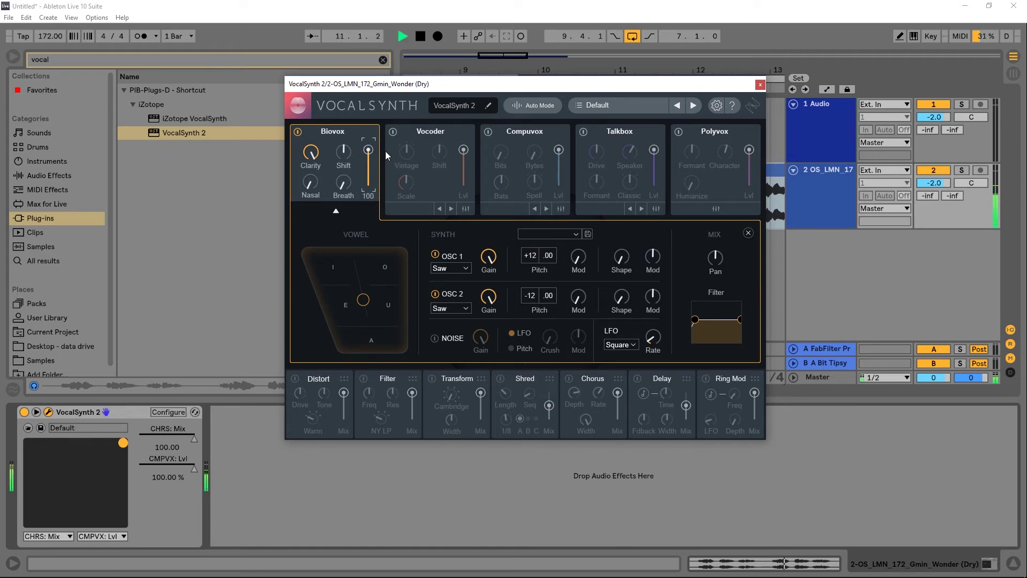
key(space)
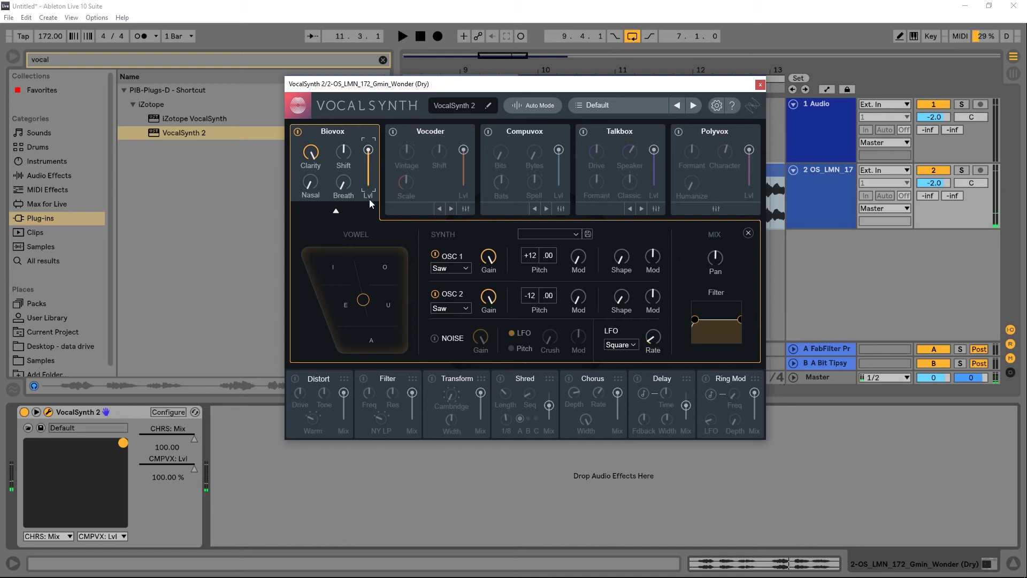
click(336, 211)
Lower the Output slider to about midway and audition the level
drag(683, 251, 687, 293)
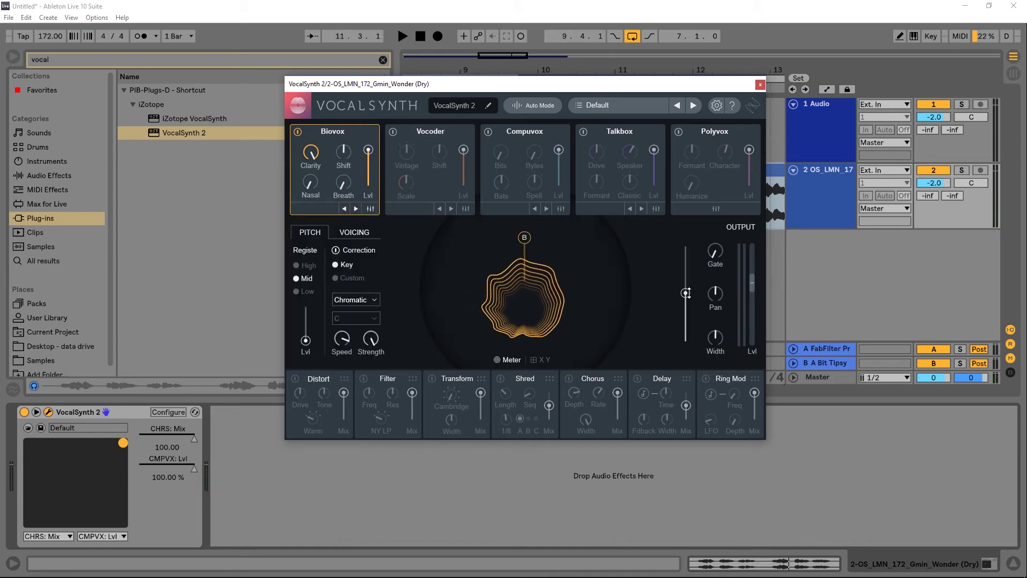
key(space)
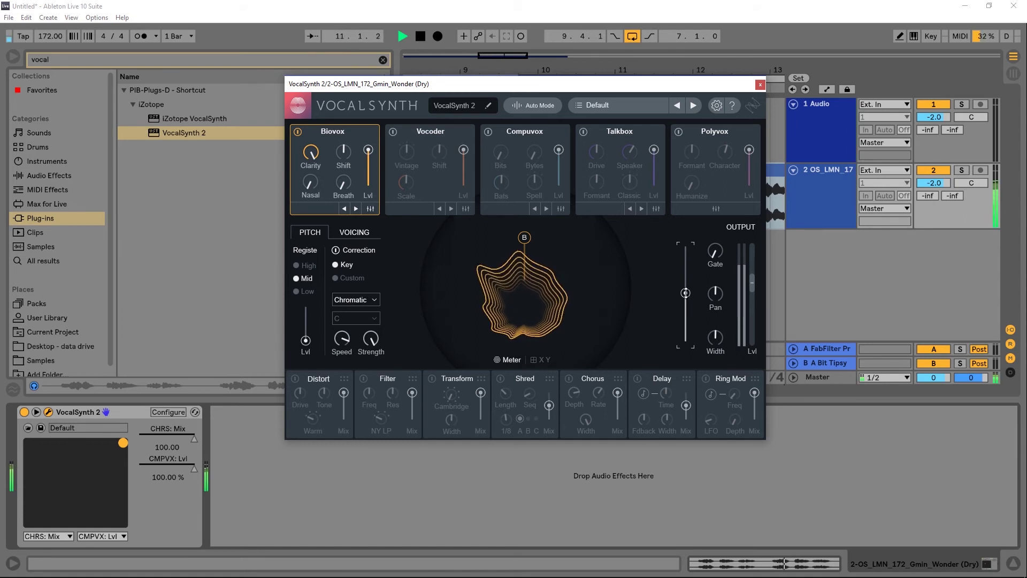
drag(687, 293, 686, 288)
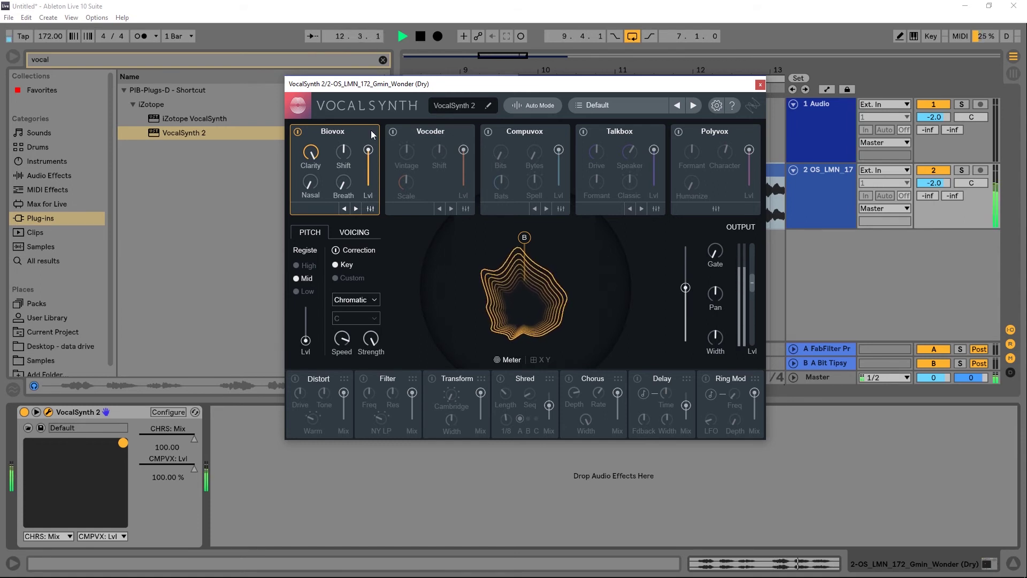
mouse_move(370, 149)
key(space)
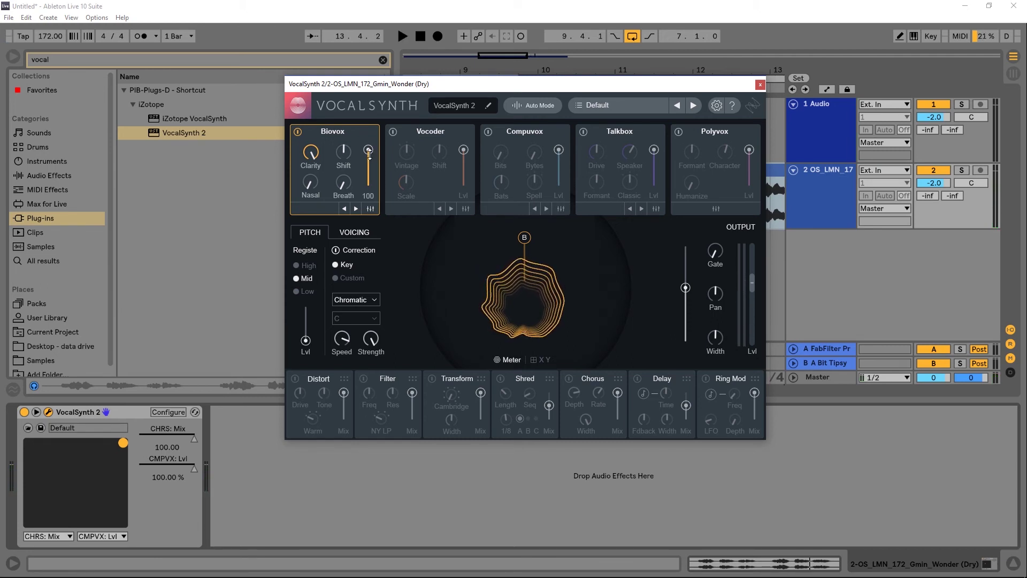
Reopen the synth panel, turn on the noise generator, and raise noise Crush to 70
click(370, 208)
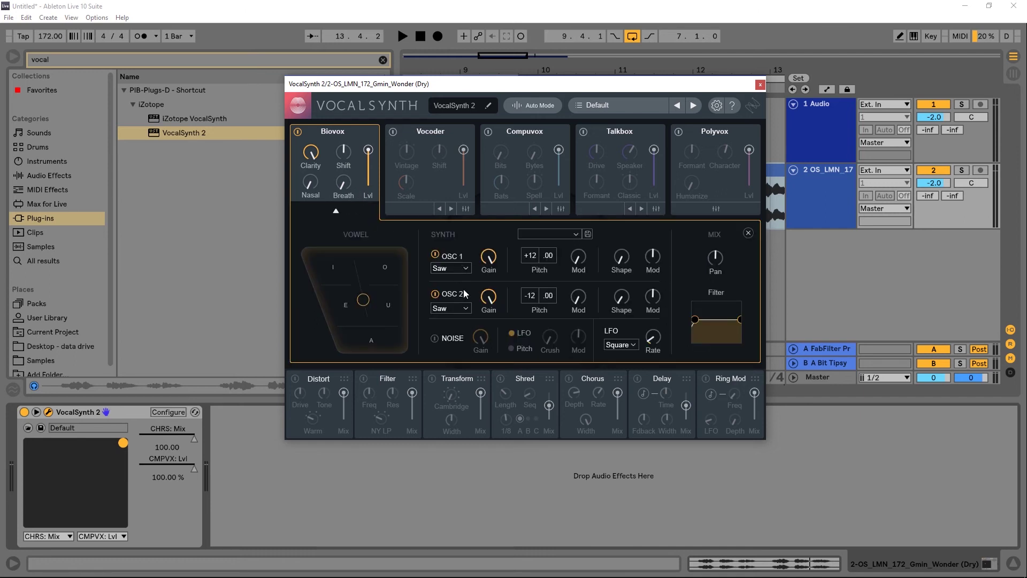
click(435, 339)
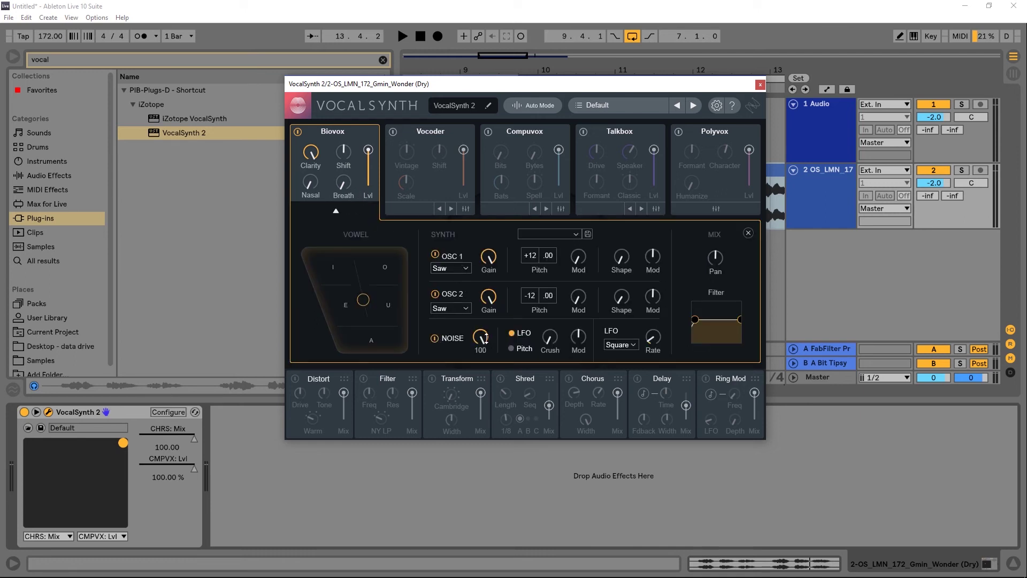
key(space)
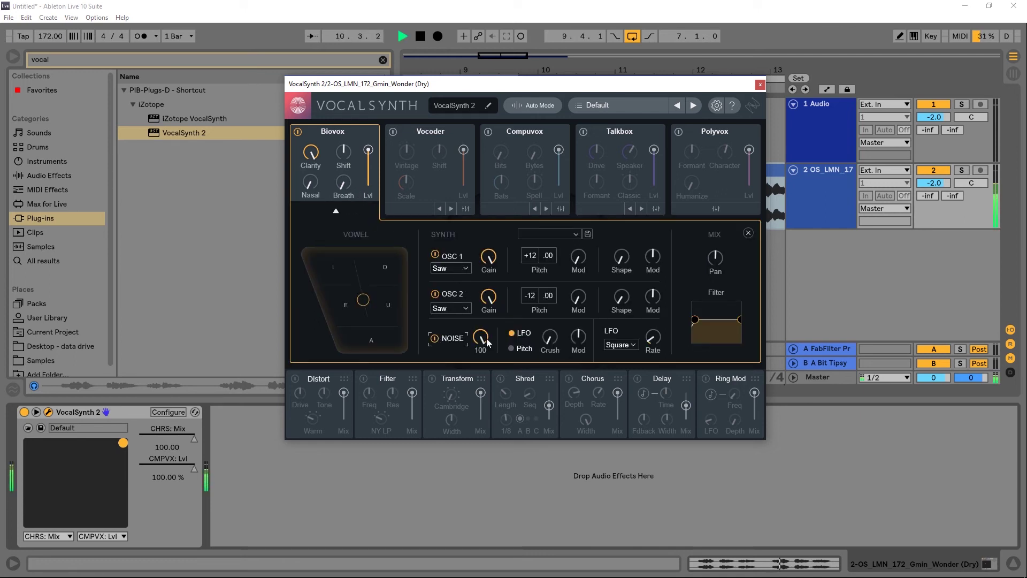
key(space)
key(space)
drag(550, 337, 544, 194)
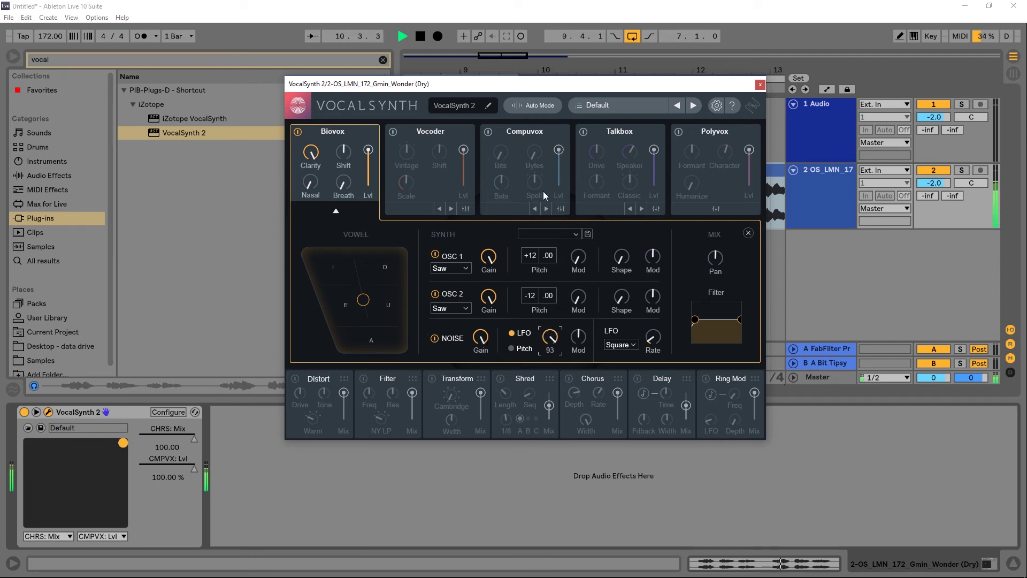
key(space)
Toggle the noise Pitch/LFO mode, set noise Mod to 74, LFO Rate to 6.6, and lower Crush
click(346, 214)
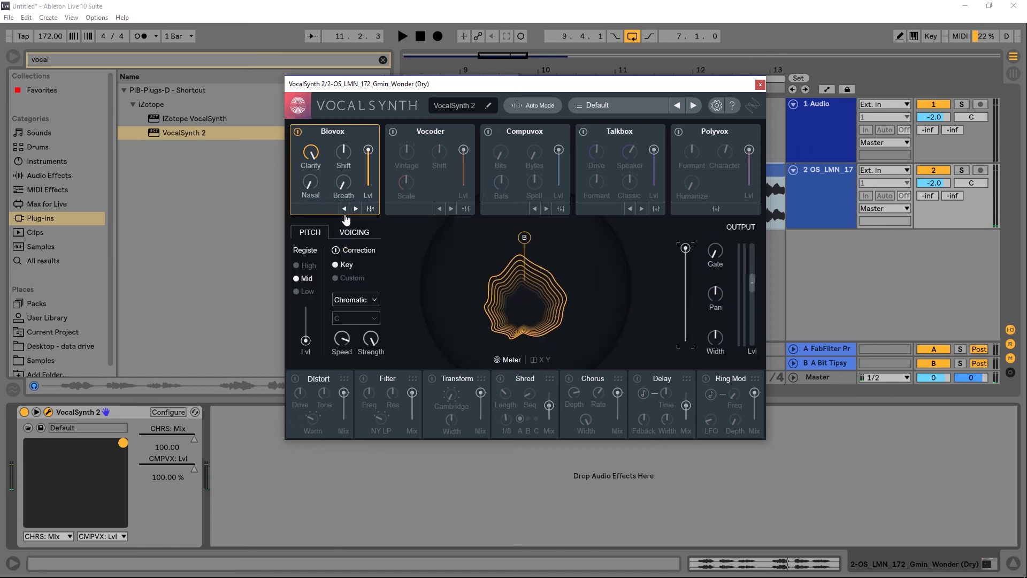
click(373, 210)
key(space)
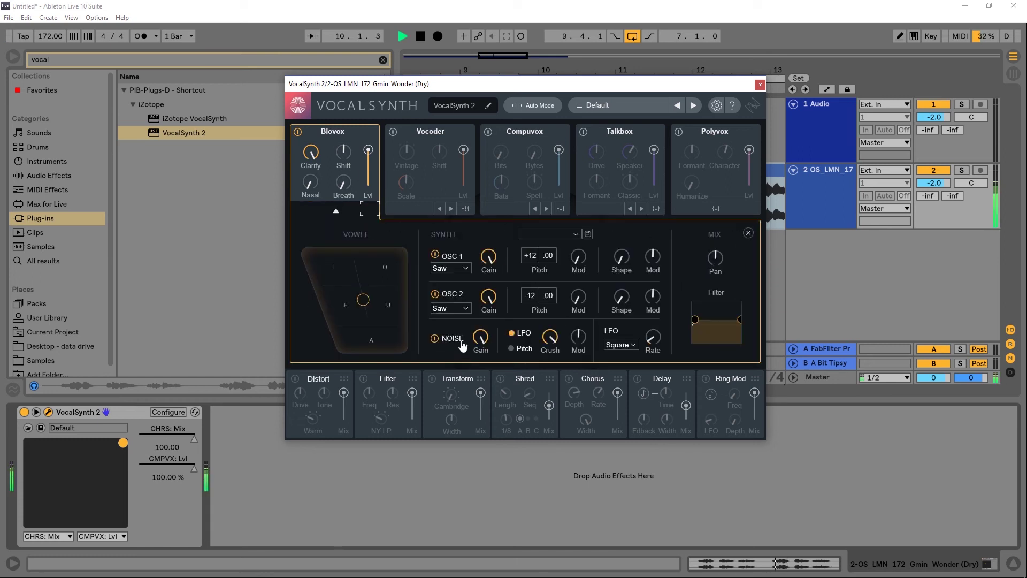
click(511, 348)
drag(578, 337, 590, 287)
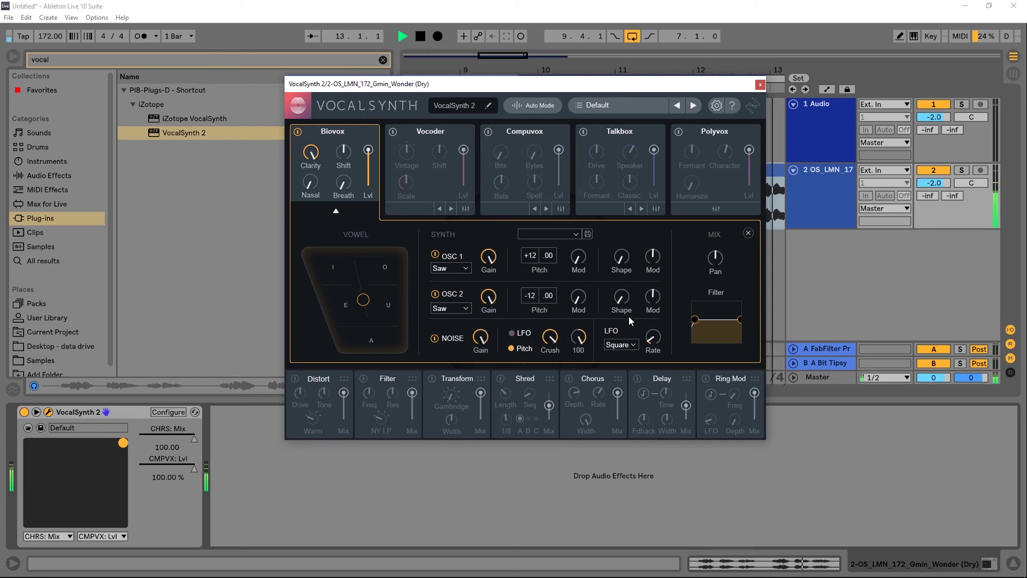
drag(652, 337, 656, 306)
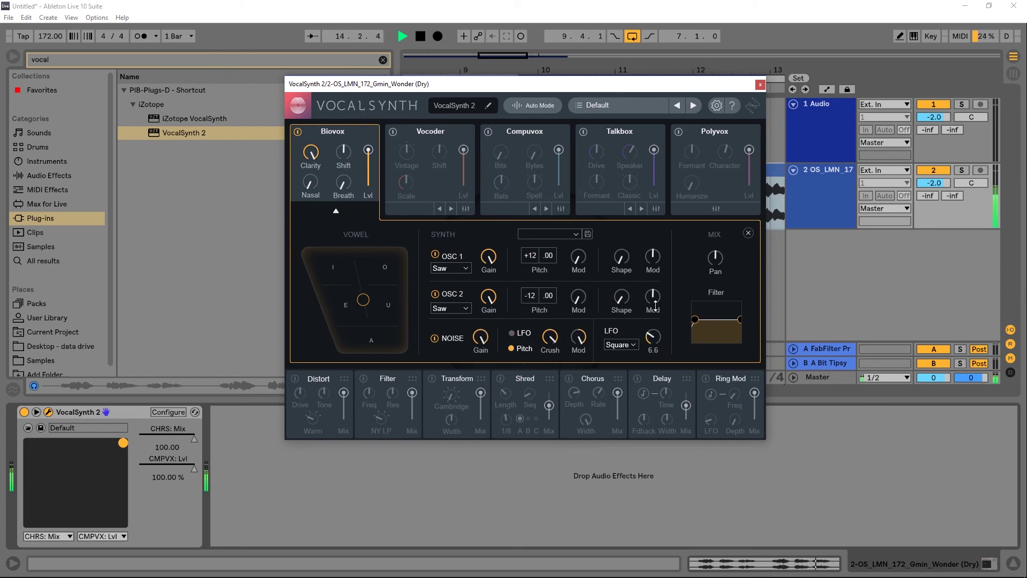
drag(550, 336, 544, 339)
mouse_move(550, 342)
key(space)
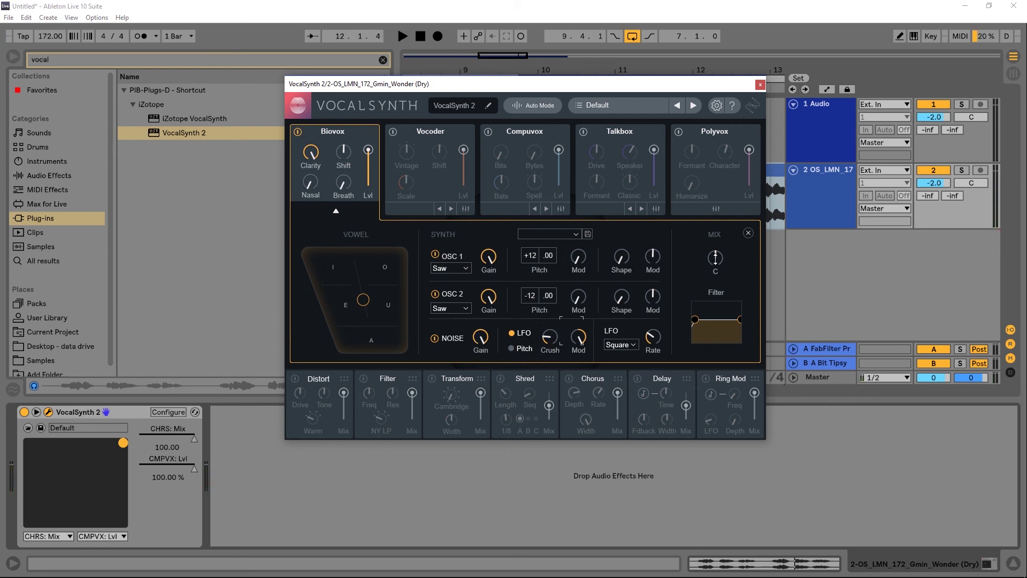
Pan the Biovox synth to 32L while auditioning, then collapse the synth panel
key(space)
drag(715, 257, 682, 323)
key(space)
click(338, 214)
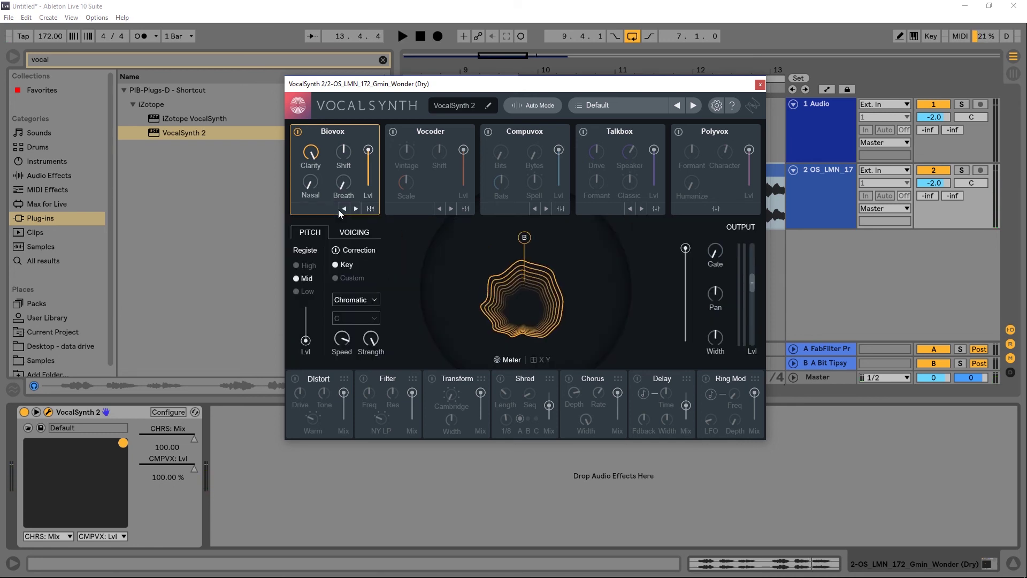